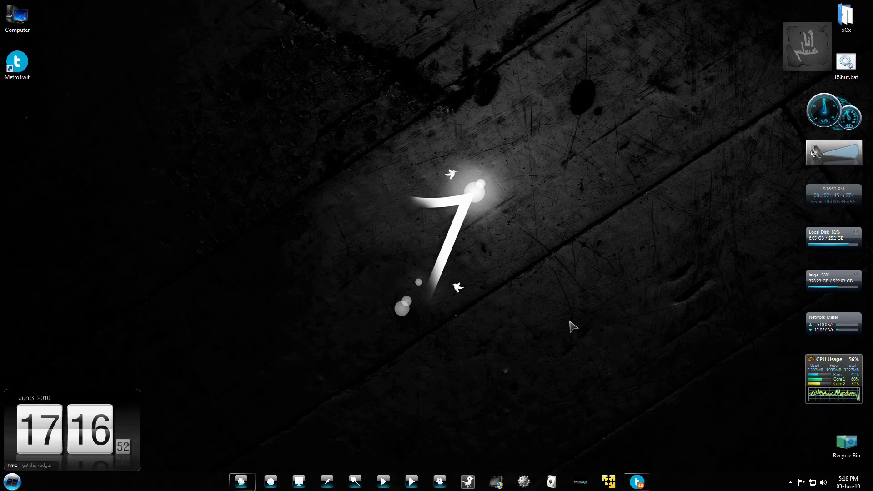
Step: Restore the MetroTwit window from the taskbar and nudge it slightly to the left
{"action": "left_click", "coordinate": [636, 481]}
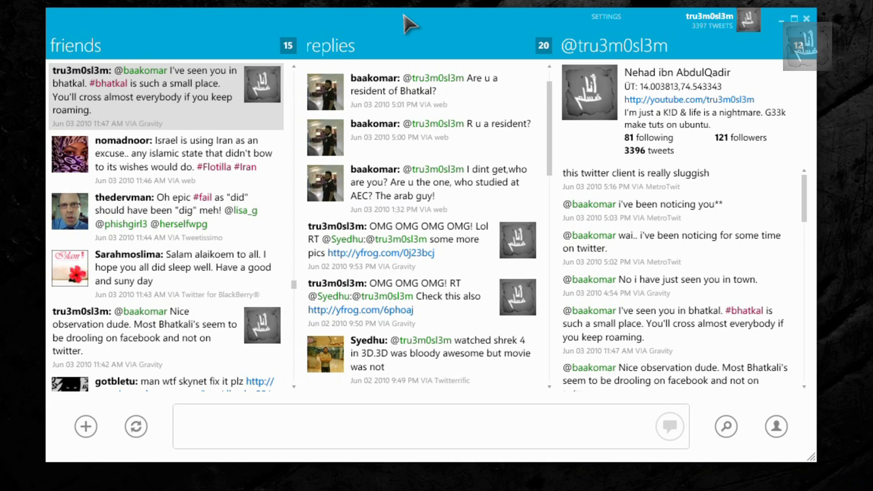
{"action": "left_click_drag", "start_coordinate": [409, 25], "coordinate": [396, 24]}
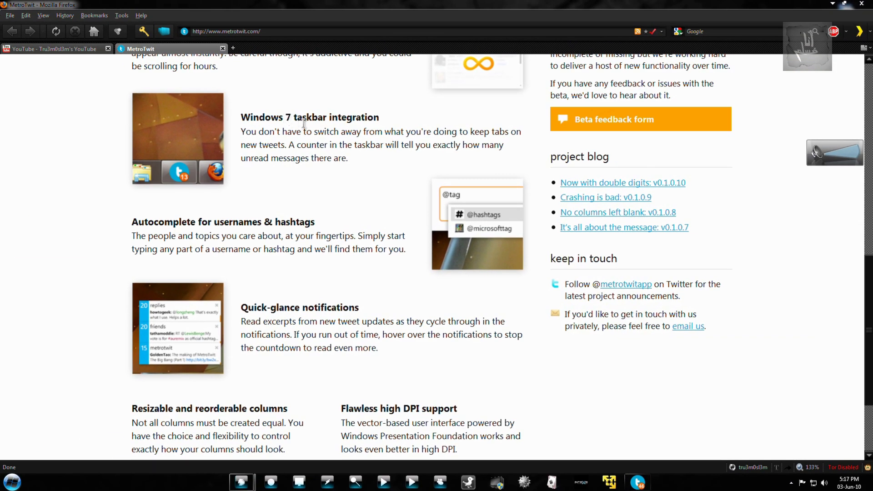
{"action": "left_click_drag", "start_coordinate": [248, 132], "coordinate": [376, 159]}
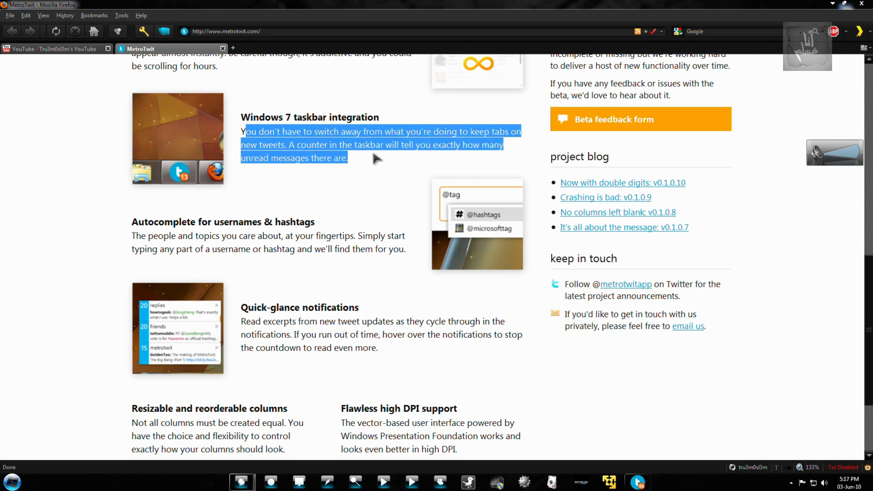
{"action": "left_click", "coordinate": [338, 135]}
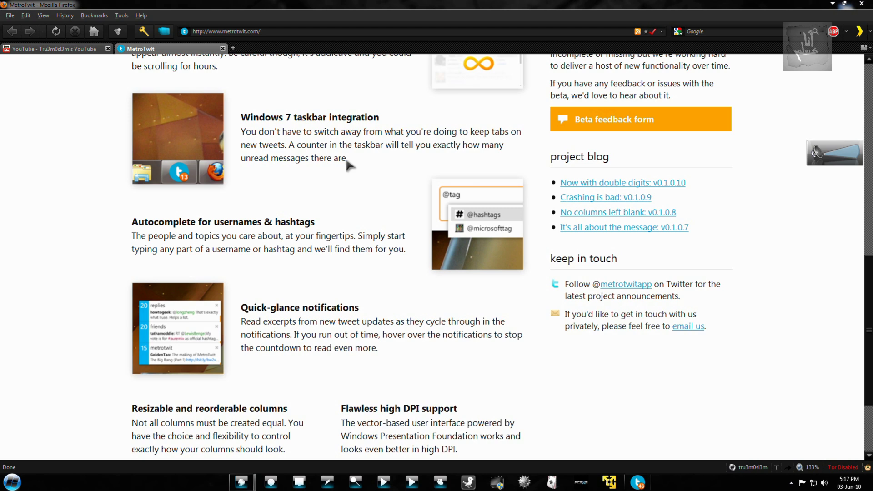
{"action": "left_click_drag", "start_coordinate": [197, 236], "coordinate": [339, 235]}
{"action": "left_click_drag", "start_coordinate": [257, 323], "coordinate": [347, 335]}
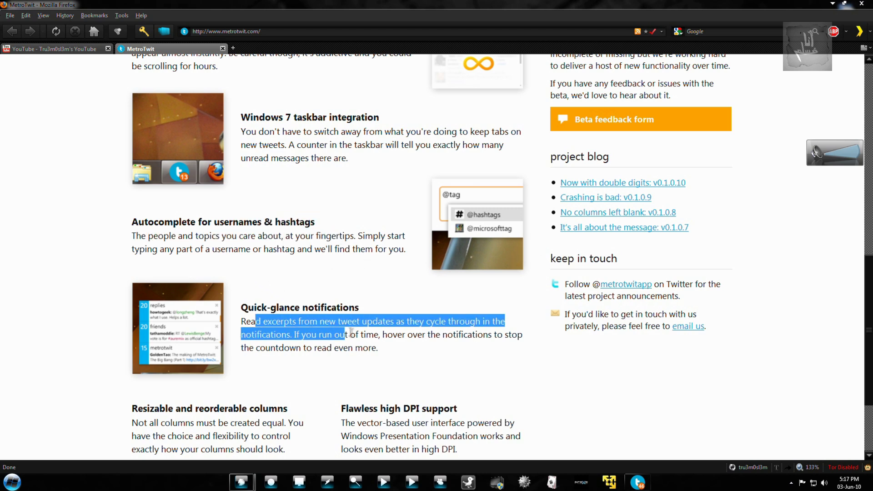
{"action": "scroll", "coordinate": [401, 330], "scroll_direction": "down", "scroll_amount": 3}
{"action": "left_click_drag", "start_coordinate": [397, 318], "coordinate": [448, 331]}
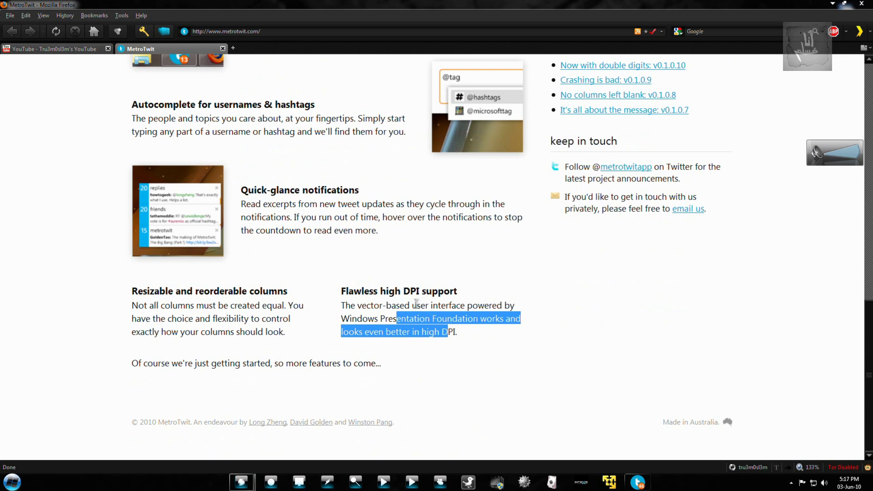
{"action": "left_click", "coordinate": [416, 303]}
{"action": "left_click_drag", "start_coordinate": [370, 309], "coordinate": [467, 300]}
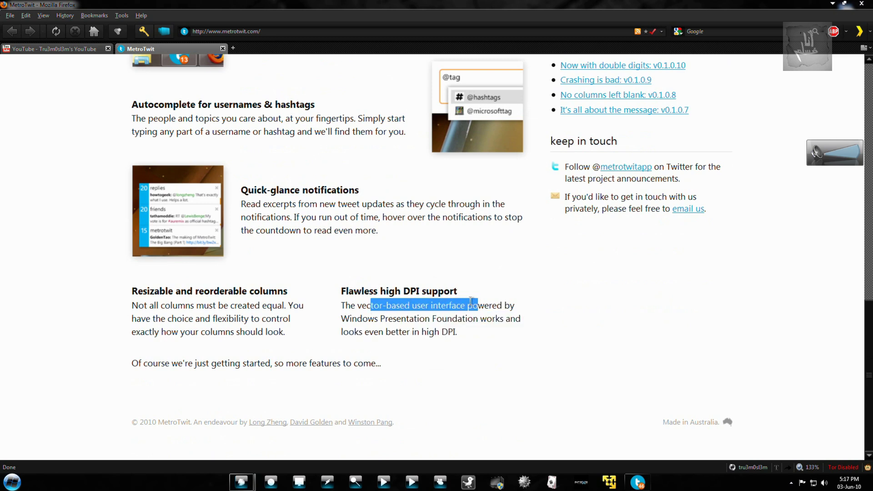
{"action": "left_click_drag", "start_coordinate": [154, 294], "coordinate": [267, 291]}
{"action": "left_click", "coordinate": [259, 310]}
{"action": "scroll", "coordinate": [401, 258], "scroll_direction": "up", "scroll_amount": 3}
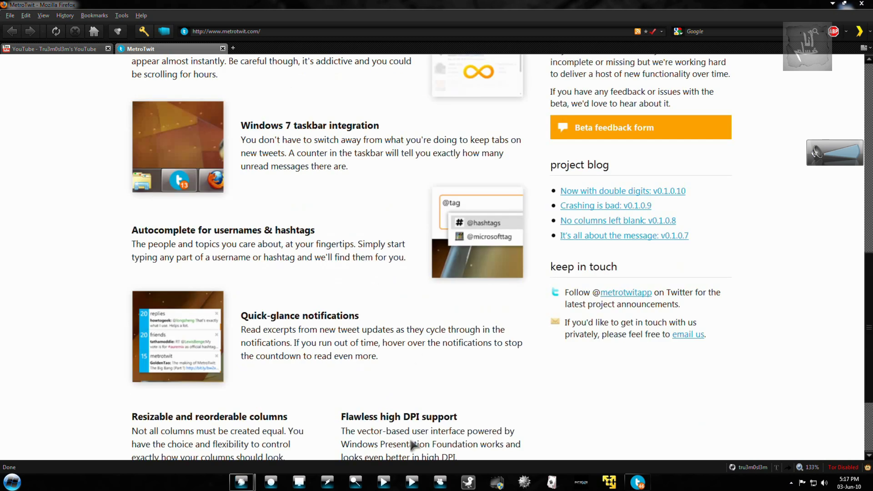
{"action": "scroll", "coordinate": [401, 259], "scroll_direction": "up", "scroll_amount": 5}
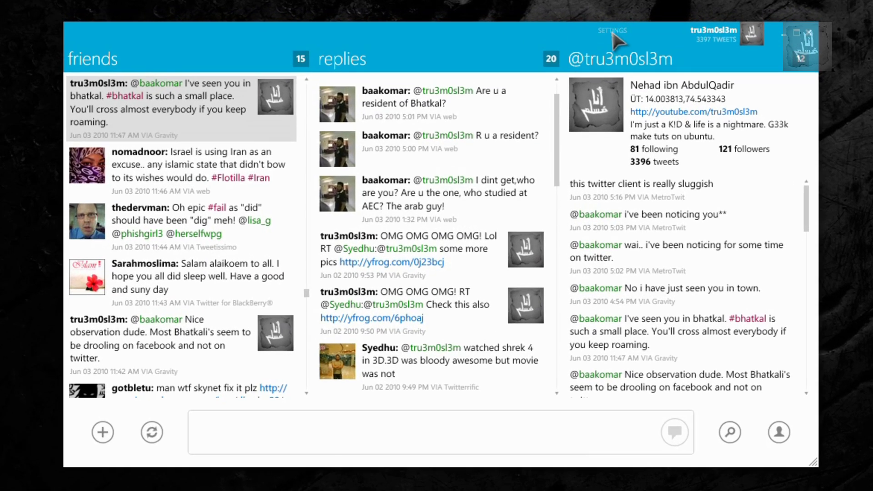
Step: Open MetroTwit's General settings, check Task Manager's Performance and Processes tabs, then close Task Manager
{"action": "left_click", "coordinate": [612, 30]}
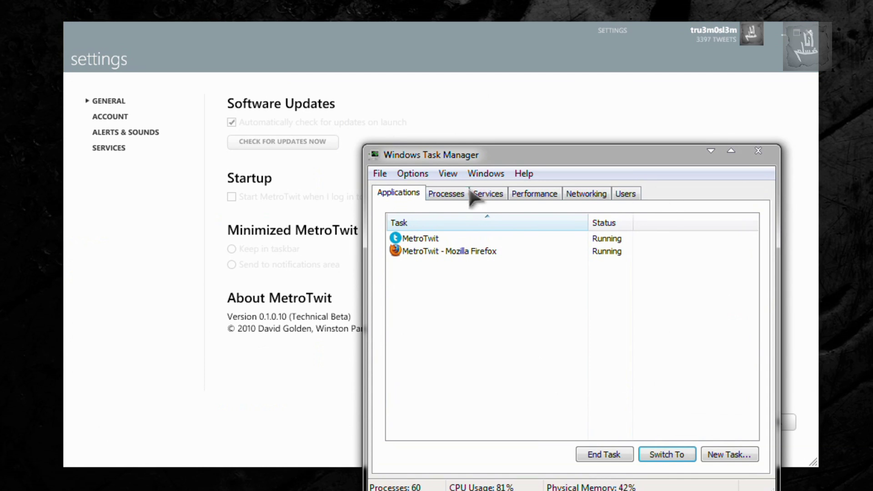
{"action": "left_click", "coordinate": [536, 194]}
{"action": "left_click", "coordinate": [465, 195]}
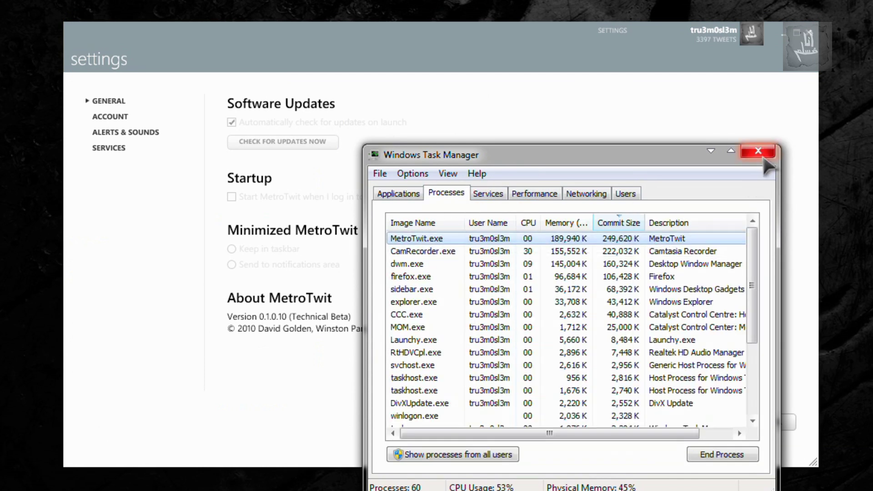
{"action": "left_click", "coordinate": [759, 151]}
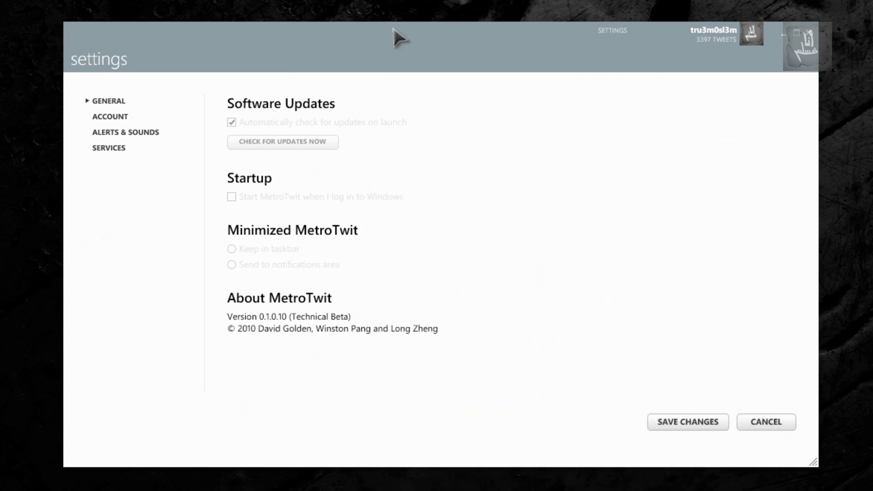
Step: Refocus the settings window and switch to the Alerts & Sounds page
{"action": "left_click", "coordinate": [301, 170]}
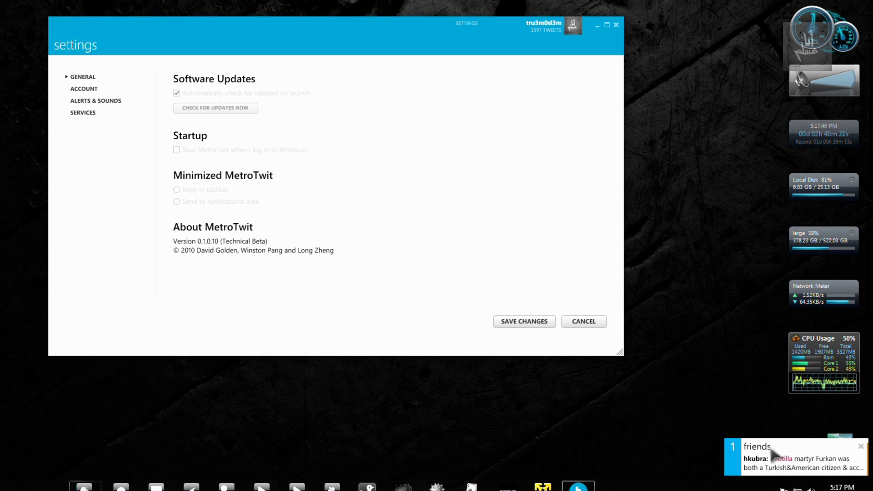
{"action": "left_click", "coordinate": [84, 101]}
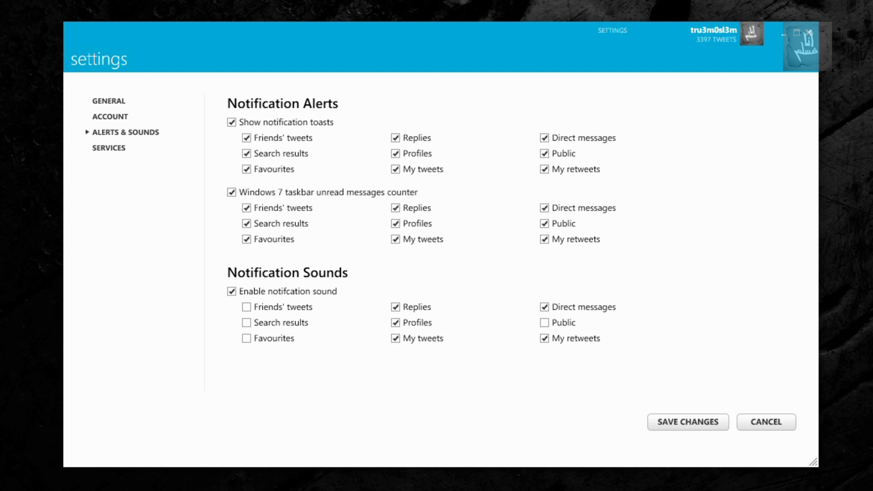
{"action": "mouse_move", "coordinate": [364, 483]}
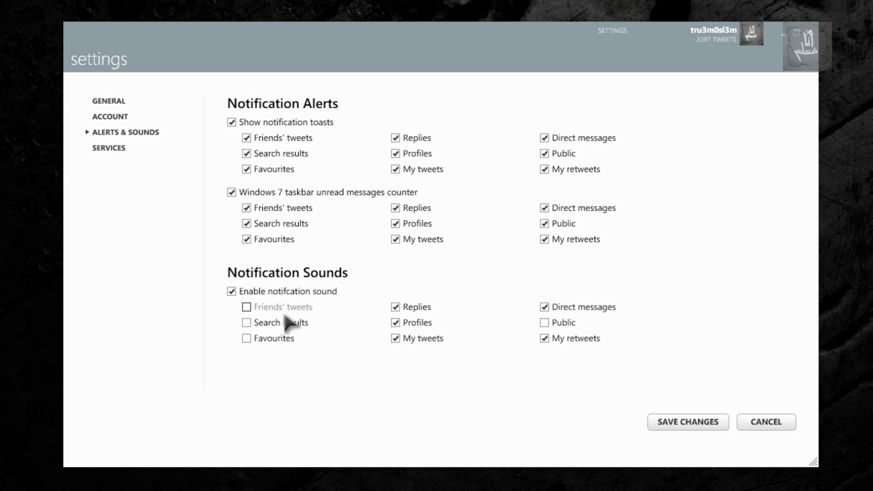
Step: Browse the Services, Account and General settings pages, revisiting Account and then General
{"action": "left_click", "coordinate": [109, 150]}
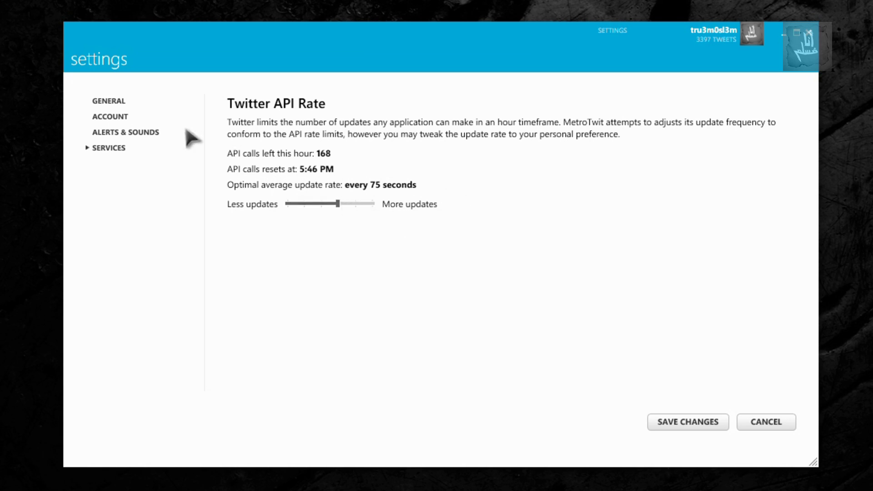
{"action": "left_click", "coordinate": [109, 118]}
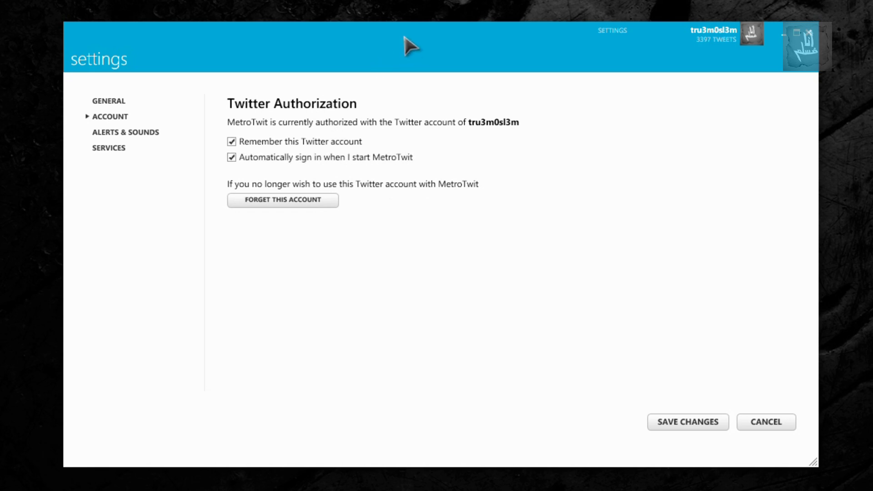
{"action": "left_click", "coordinate": [113, 103]}
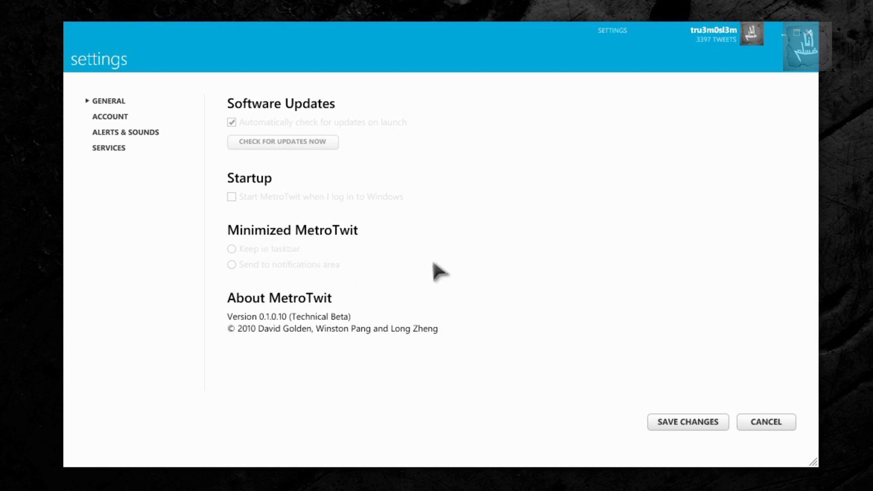
{"action": "left_click", "coordinate": [110, 119]}
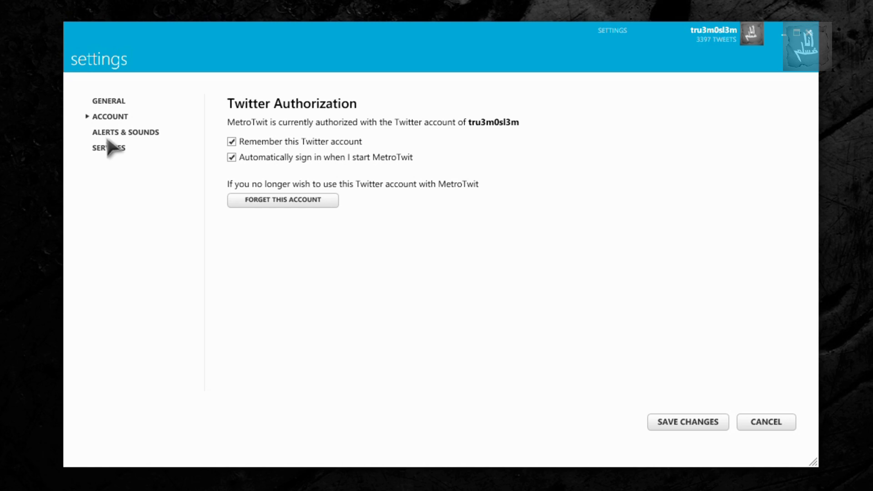
{"action": "left_click", "coordinate": [109, 102]}
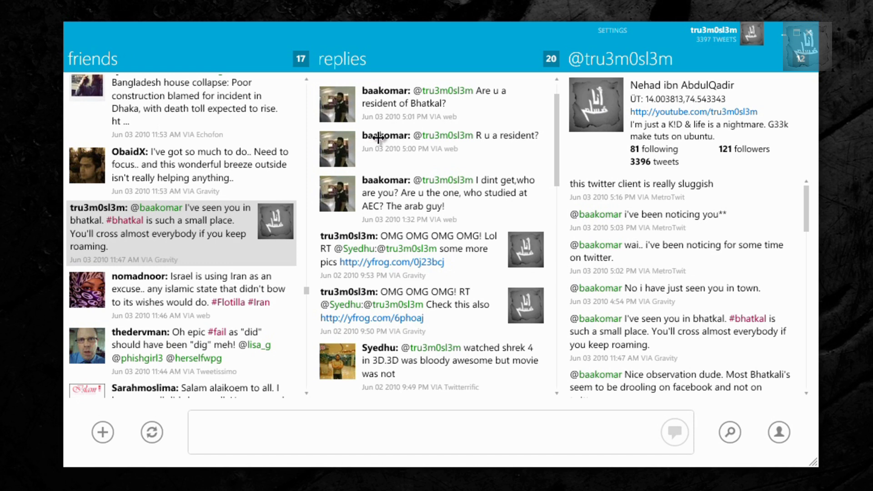
Step: Drag the friends column wider, then choose Reset column width from its header menu
{"action": "left_click_drag", "start_coordinate": [375, 138], "coordinate": [339, 132]}
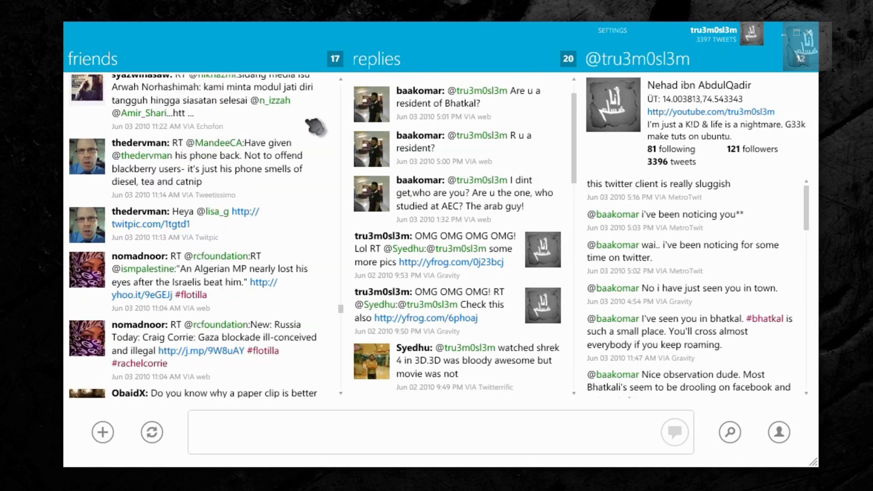
{"action": "right_click", "coordinate": [231, 63]}
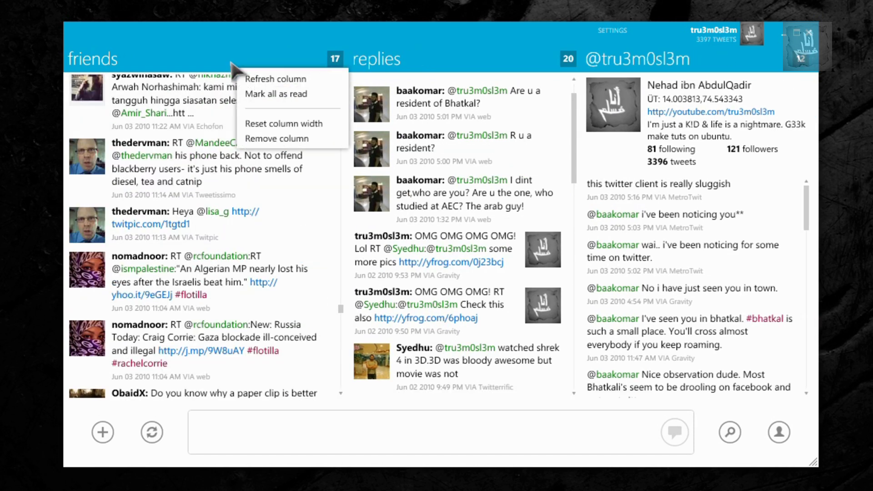
{"action": "left_click", "coordinate": [300, 122]}
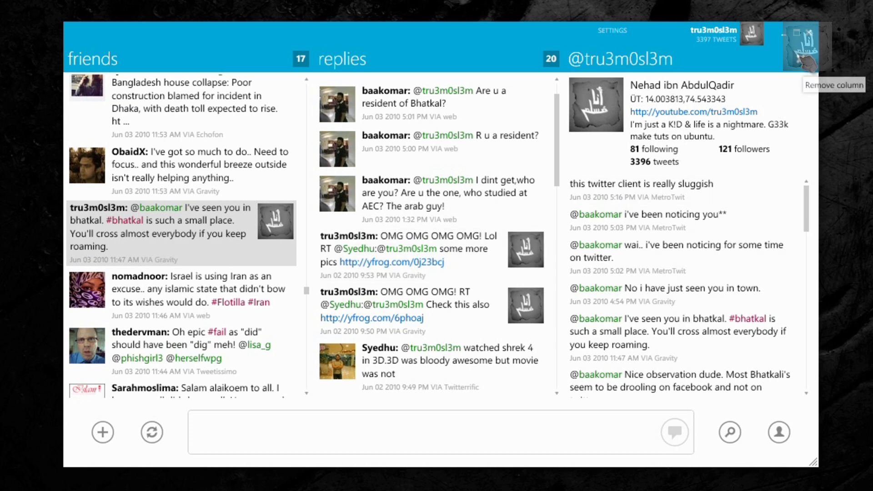
{"action": "left_click", "coordinate": [803, 62]}
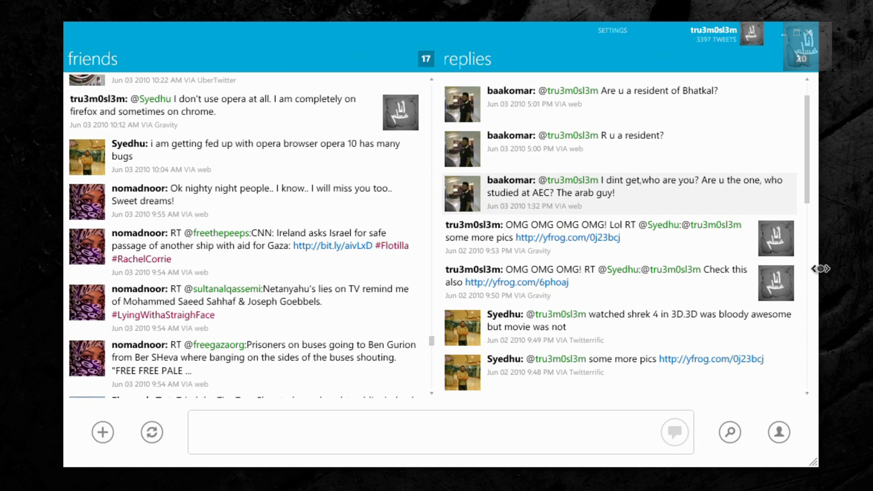
{"action": "left_click", "coordinate": [783, 246]}
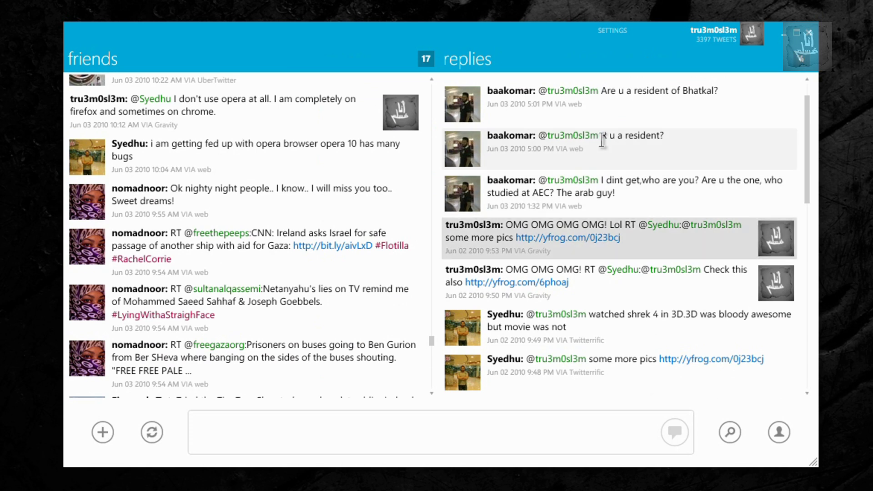
{"action": "left_click", "coordinate": [576, 135]}
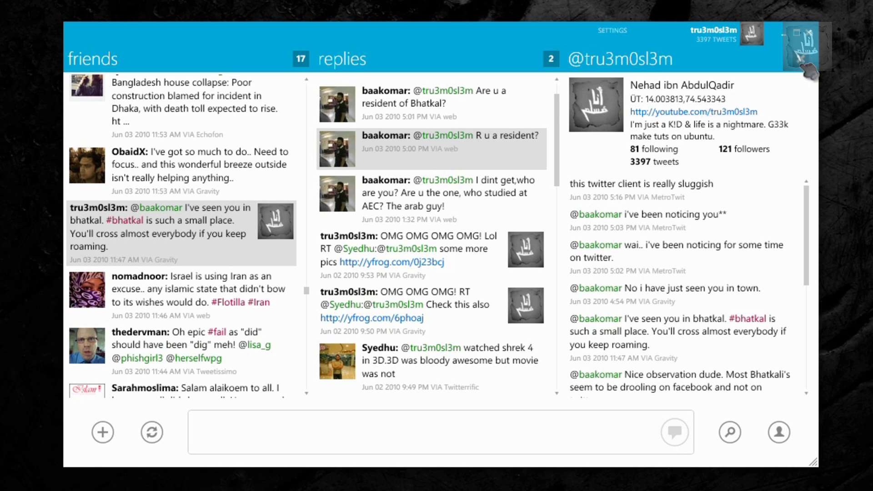
Step: Cancel the User profile prompt without entering anyone, then remove the profile column
{"action": "left_click", "coordinate": [778, 432]}
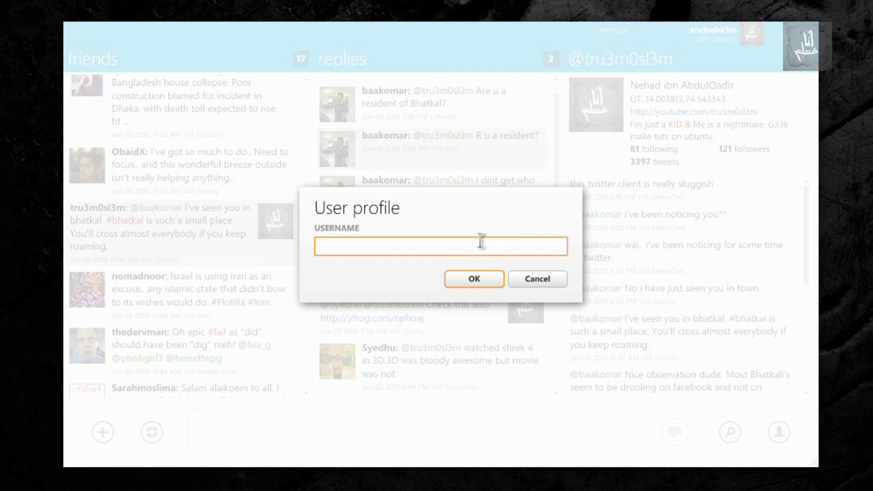
{"action": "left_click", "coordinate": [541, 280]}
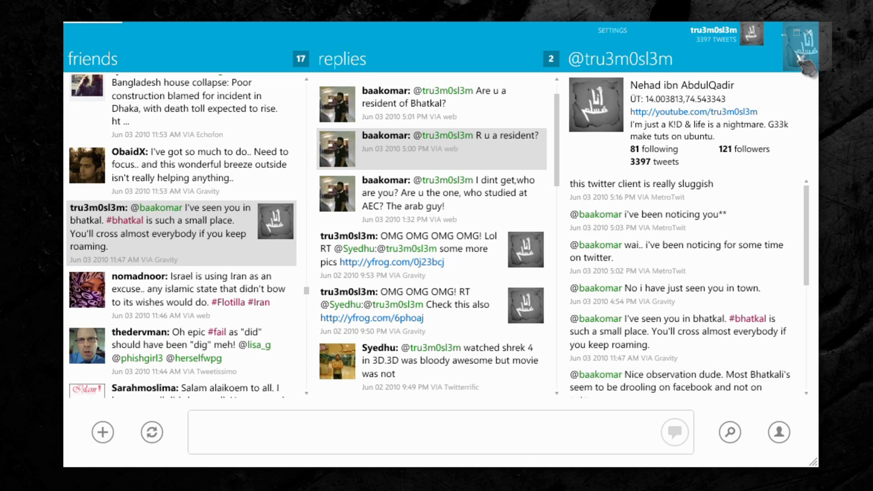
{"action": "left_click", "coordinate": [804, 64]}
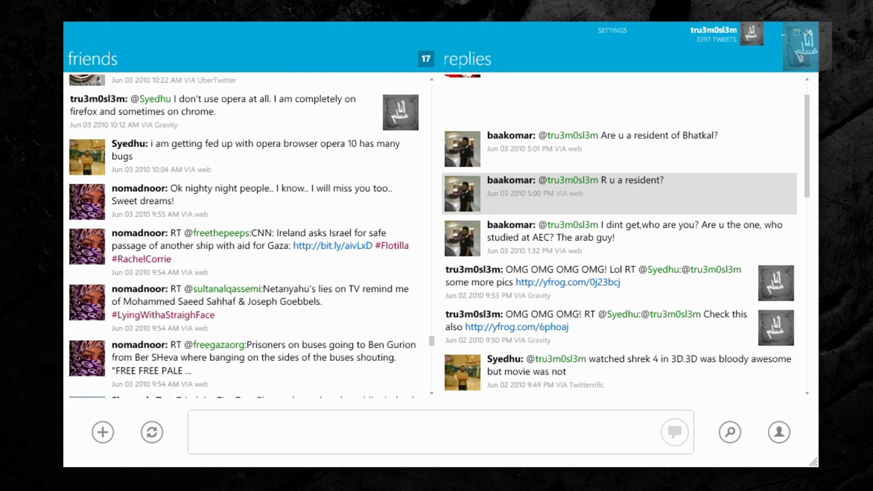
{"action": "left_click", "coordinate": [729, 435]}
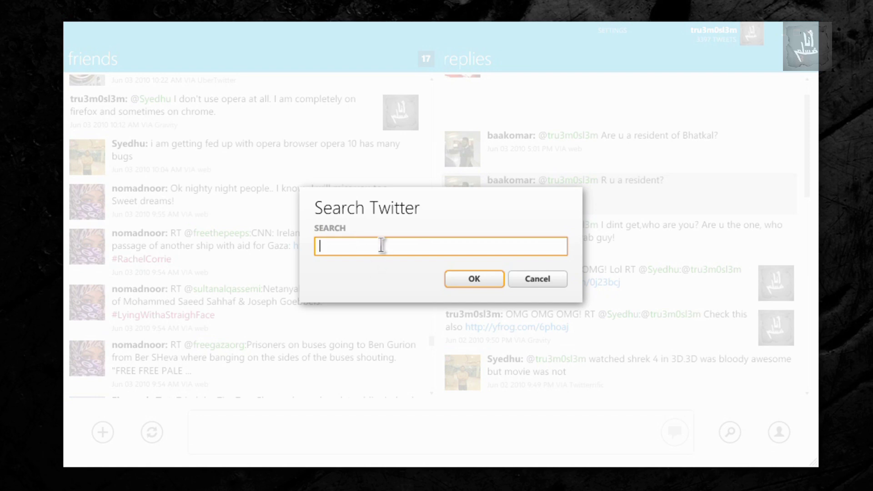
{"action": "type", "text": "bhatkal"}
{"action": "key", "text": "Return"}
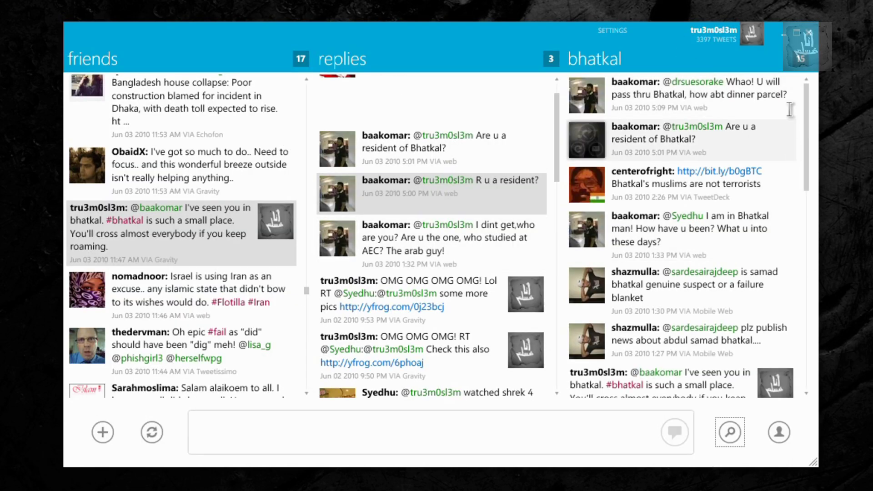
{"action": "left_click", "coordinate": [801, 58]}
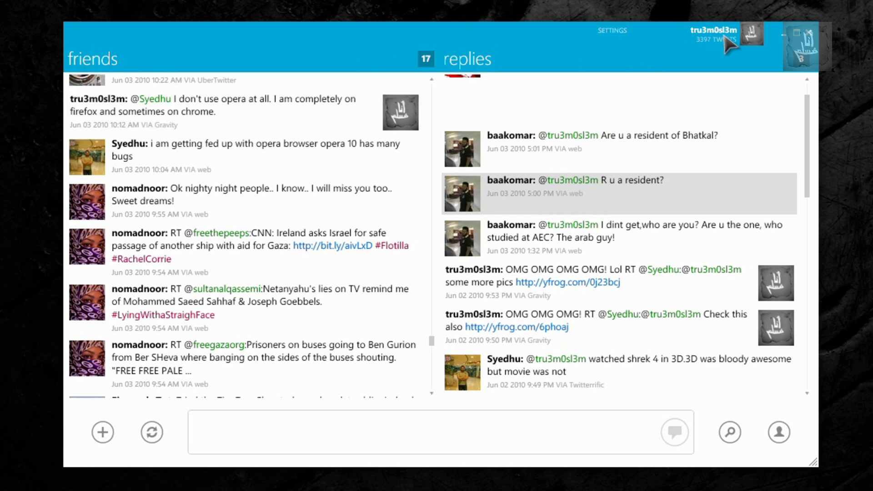
{"action": "left_click", "coordinate": [755, 41]}
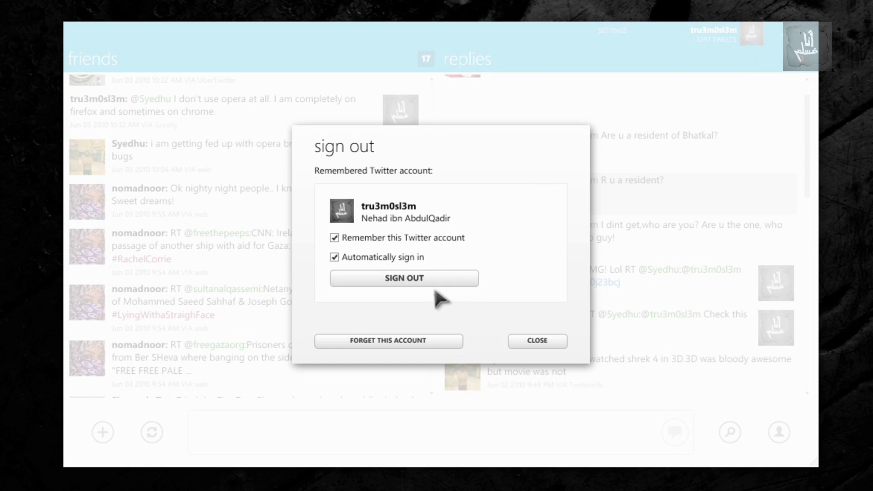
{"action": "left_click", "coordinate": [538, 340]}
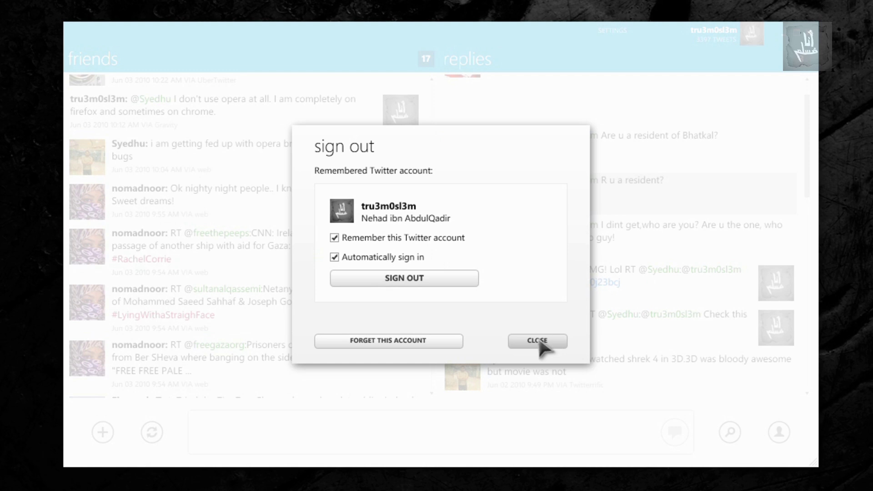
{"action": "left_click", "coordinate": [722, 36]}
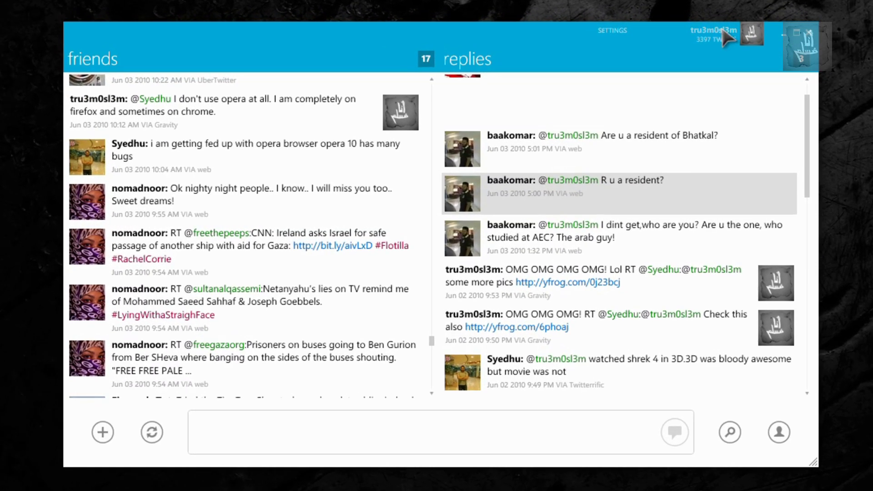
Step: Add the account's profile as a column and scroll through the column contents
{"action": "left_click", "coordinate": [726, 36]}
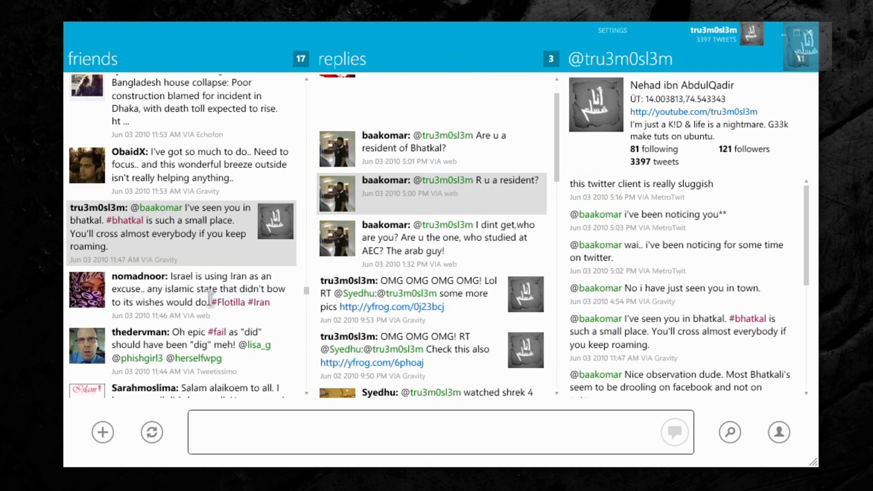
{"action": "mouse_move", "coordinate": [90, 179]}
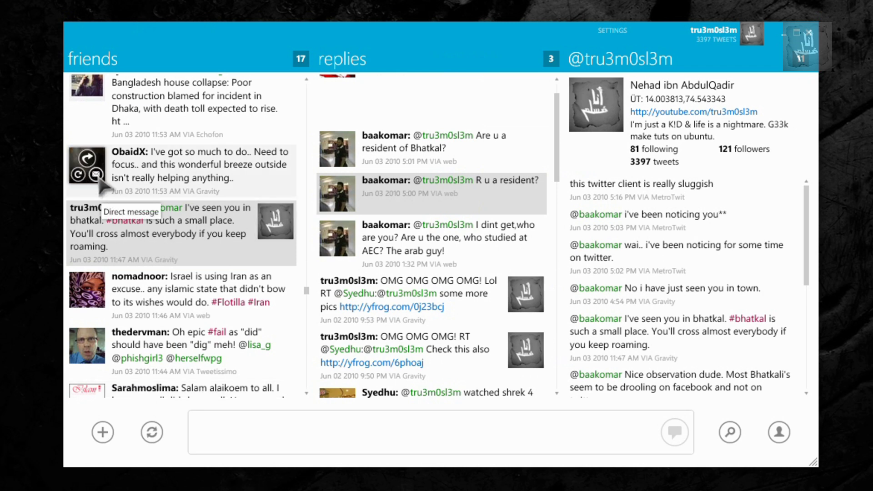
{"action": "scroll", "coordinate": [96, 191], "scroll_direction": "down", "scroll_amount": 2}
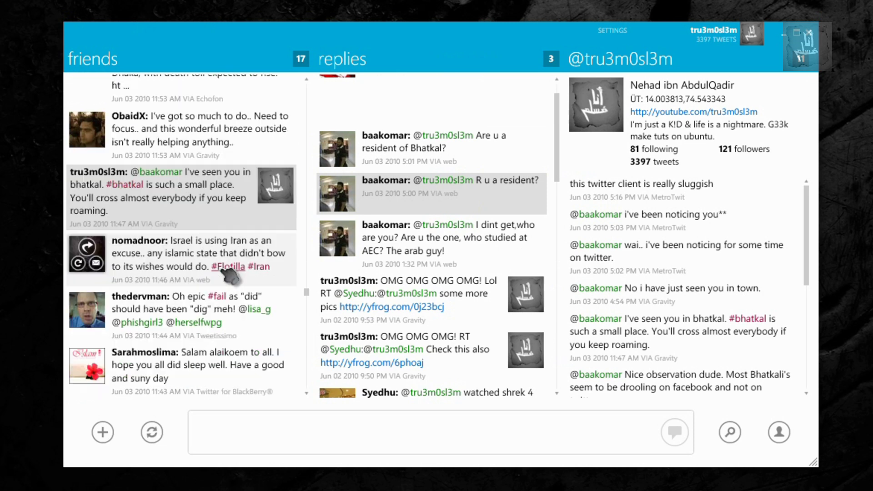
{"action": "scroll", "coordinate": [221, 271], "scroll_direction": "down", "scroll_amount": 1}
{"action": "scroll", "coordinate": [221, 271], "scroll_direction": "up", "scroll_amount": 1}
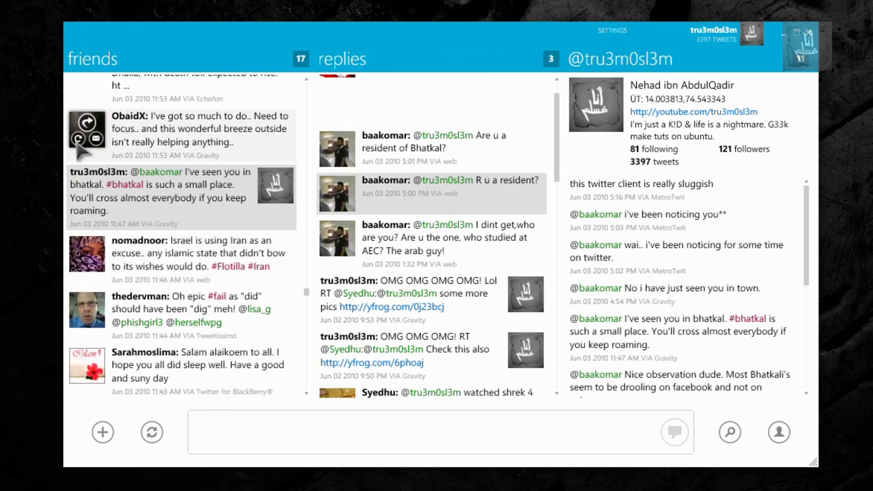
{"action": "mouse_move", "coordinate": [334, 169]}
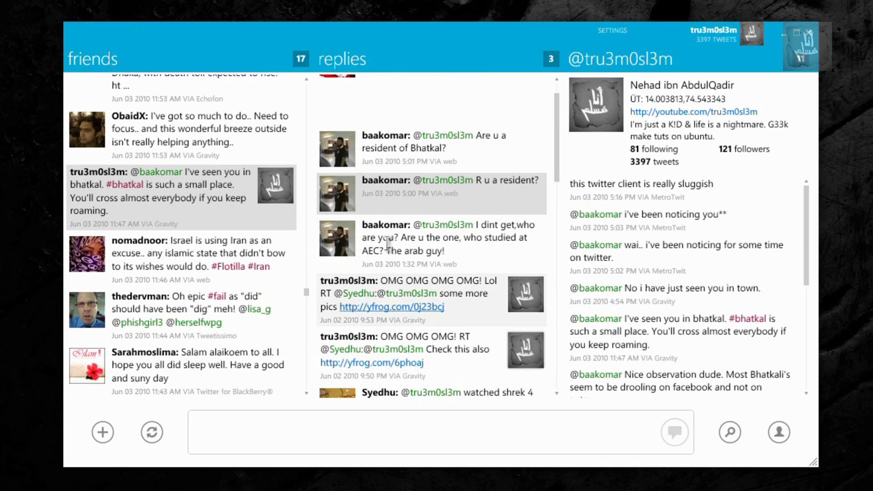
{"action": "scroll", "coordinate": [387, 245], "scroll_direction": "down", "scroll_amount": 3}
{"action": "scroll", "coordinate": [387, 243], "scroll_direction": "up", "scroll_amount": 3}
{"action": "mouse_move", "coordinate": [387, 243]}
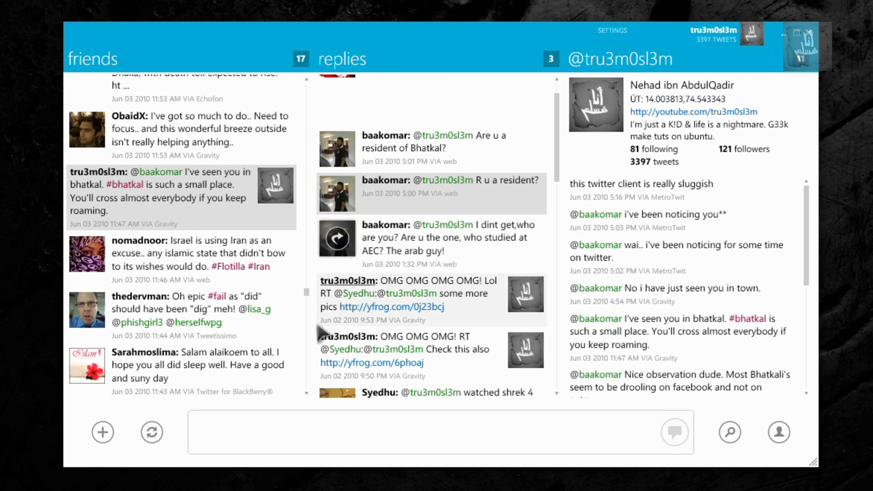
Step: Open and dismiss the + Add column menu without adding a column, then start a new tweet
{"action": "left_click", "coordinate": [103, 433]}
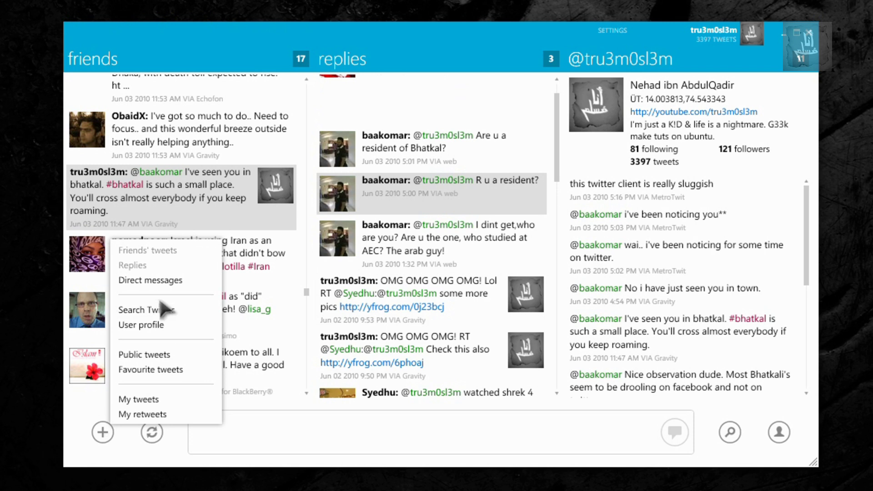
{"action": "left_click", "coordinate": [175, 462]}
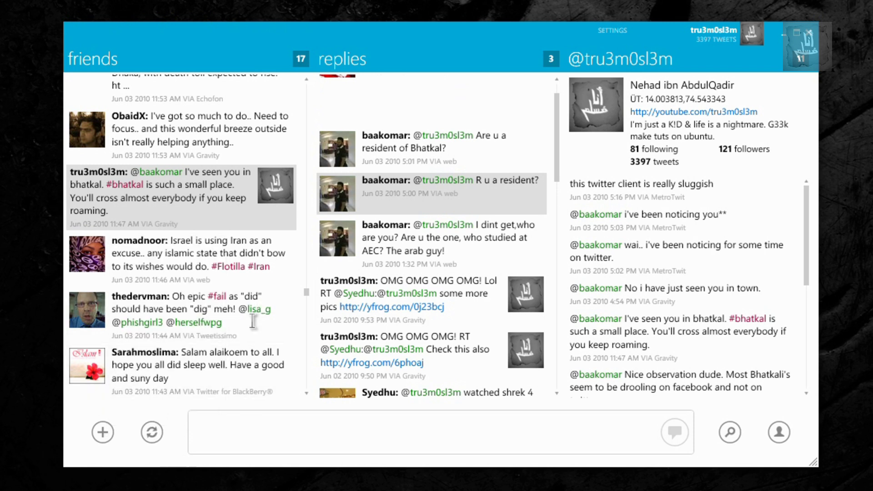
{"action": "left_click", "coordinate": [537, 424]}
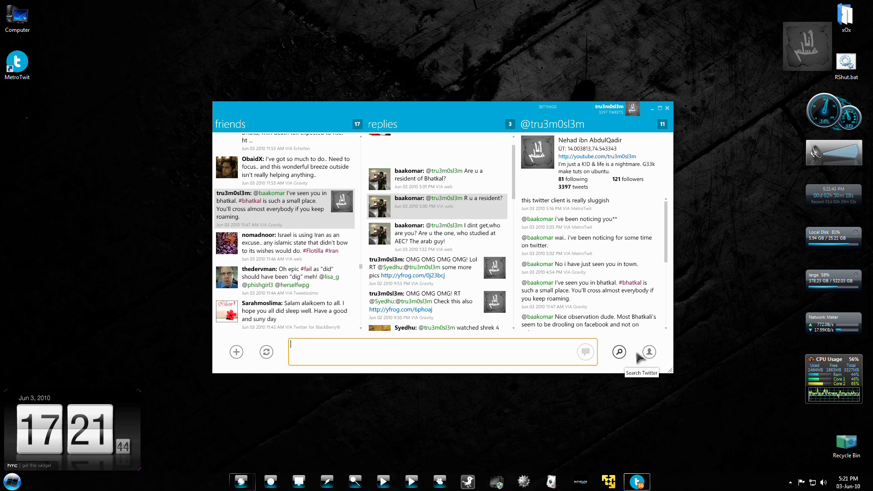
{"action": "left_click", "coordinate": [660, 109]}
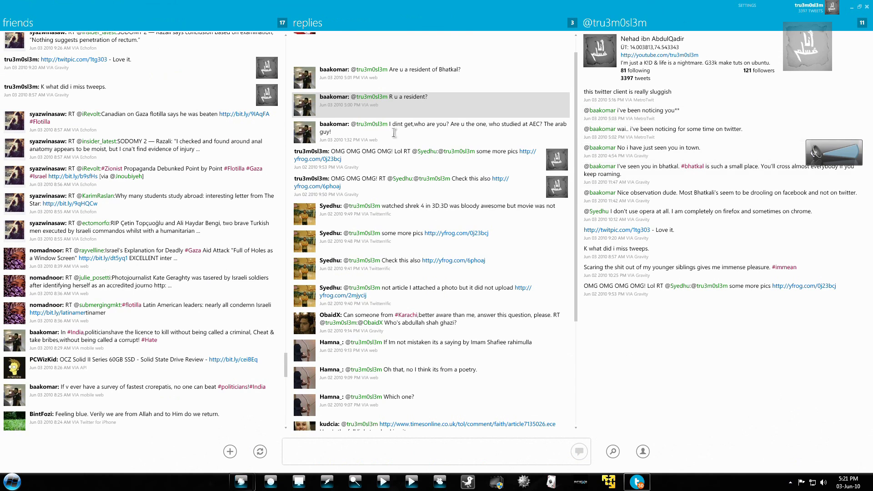
{"action": "left_click", "coordinate": [859, 7]}
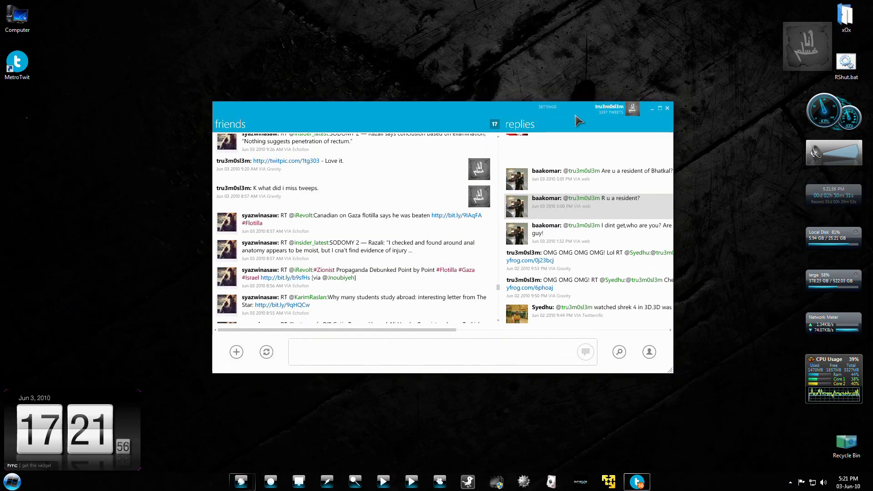